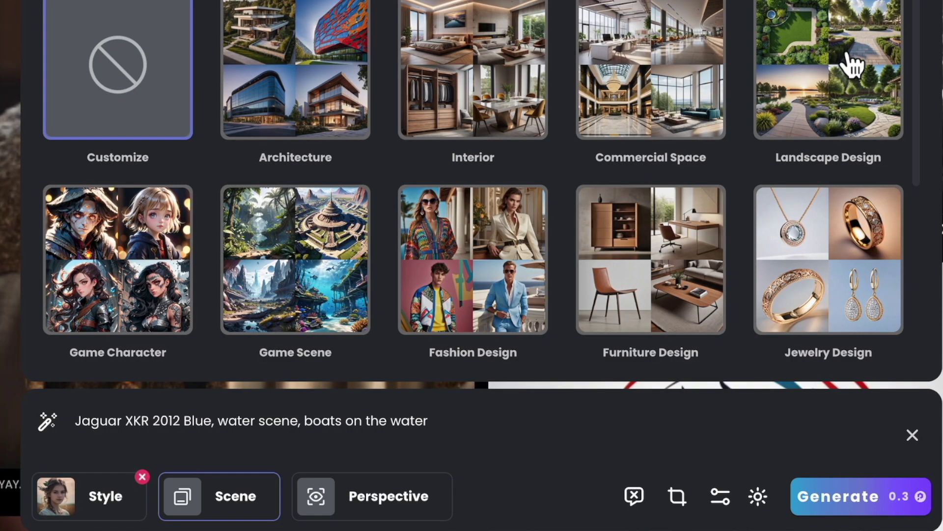
Browse the Landscape Design scene options.
left_click(852, 65)
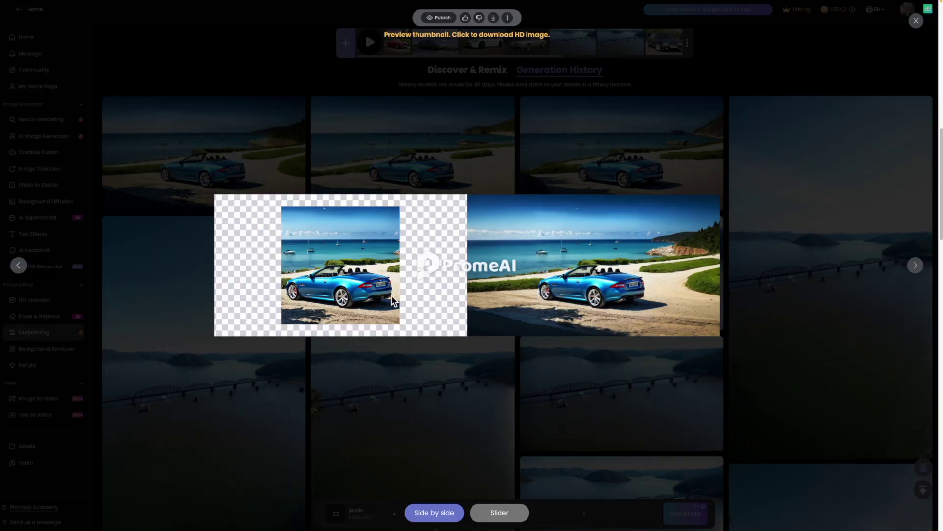
Compare the expanded image by slider, then outpaint the silver Jaguar onto a 9x16 portrait canvas.
left_click(508, 516)
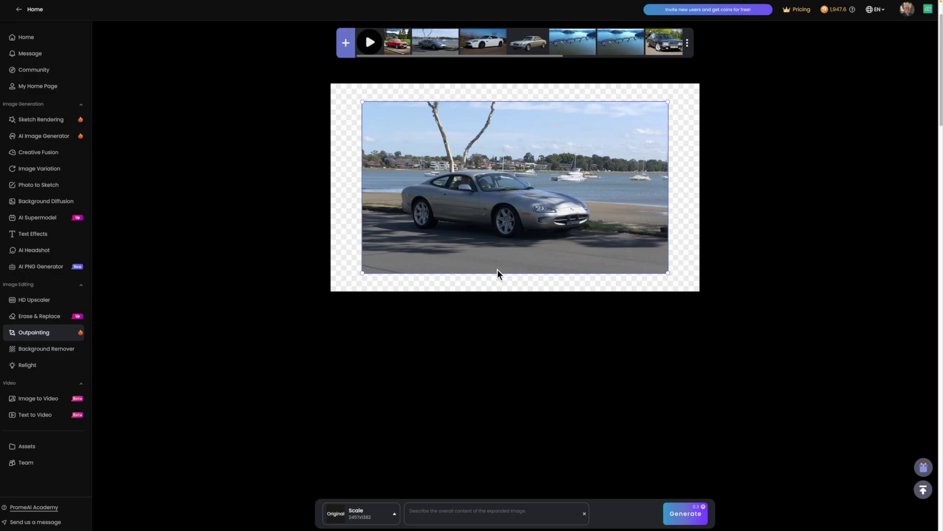
left_click(39, 336)
left_click(398, 519)
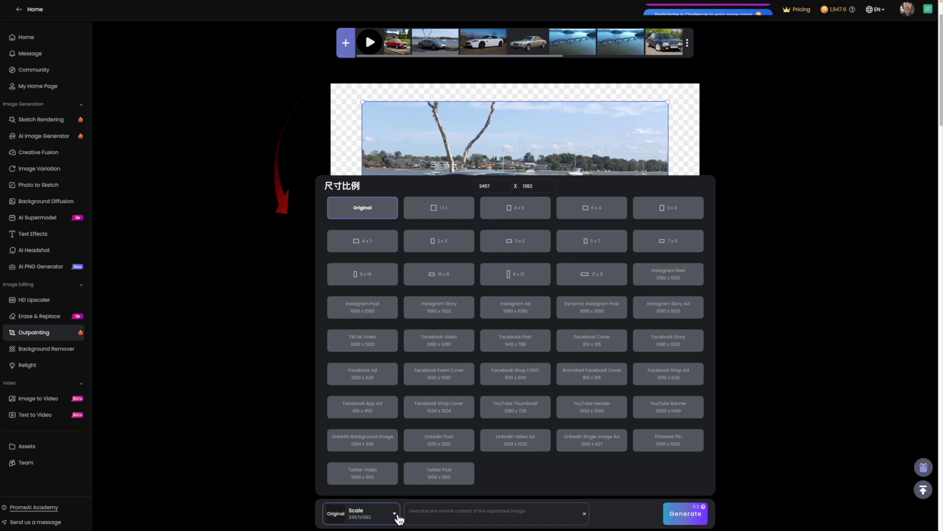
left_click(369, 275)
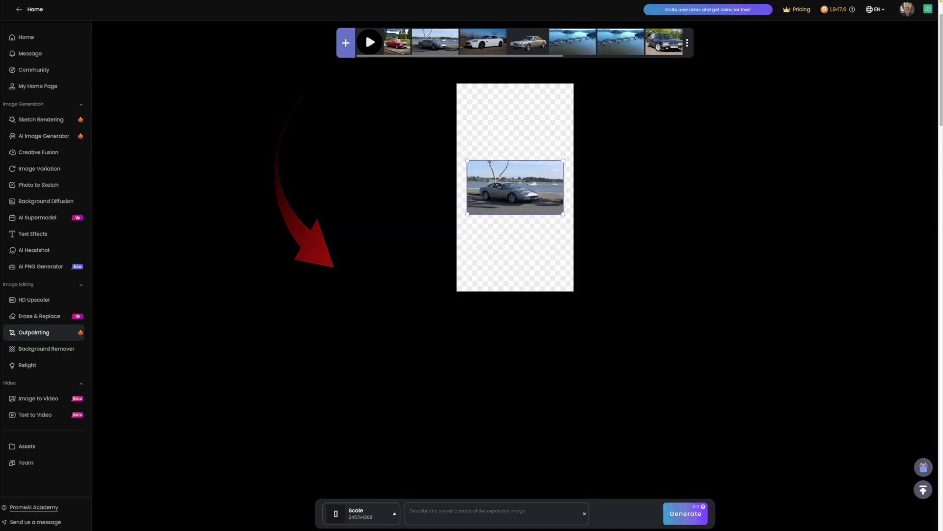
left_click(686, 513)
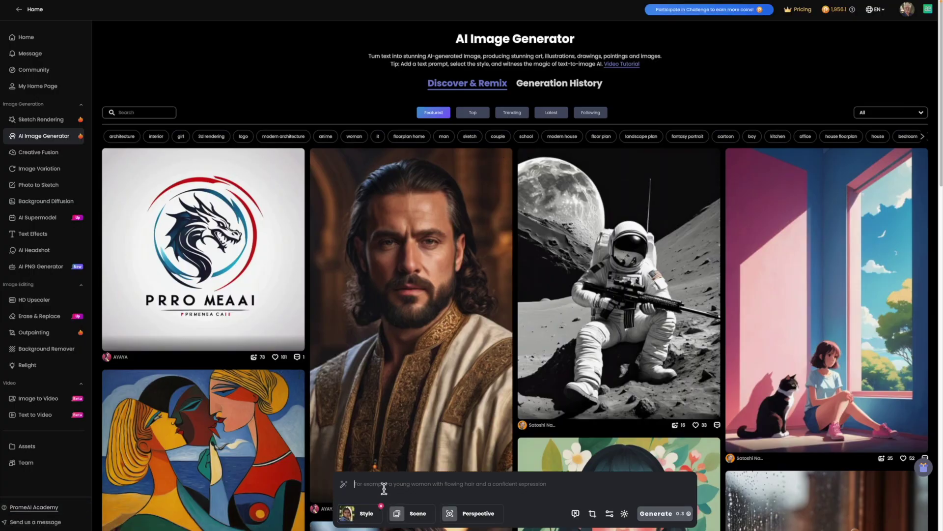
Enter the Jaguar XKR 2012 blue beach prompt and keep the Photography > Realistic style.
type("aaguar XKR 2012")
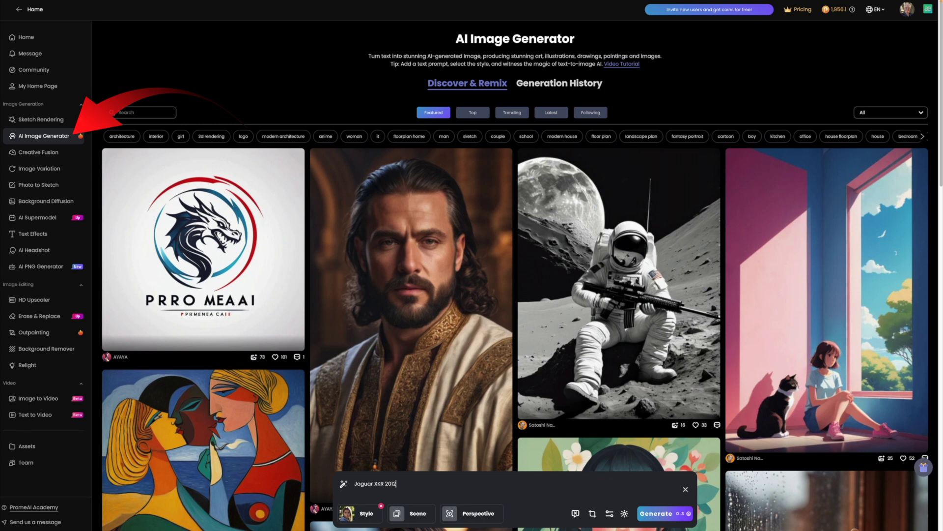
type(", blue")
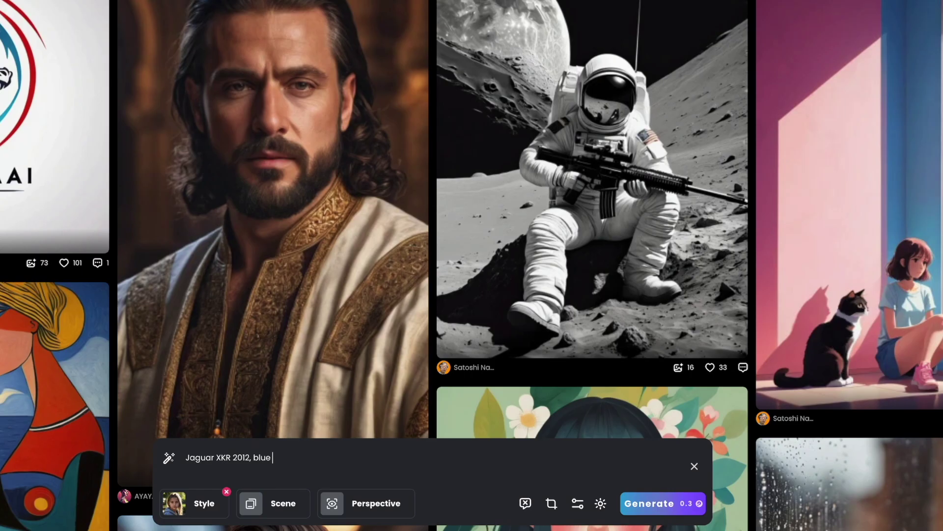
type(", bavckground")
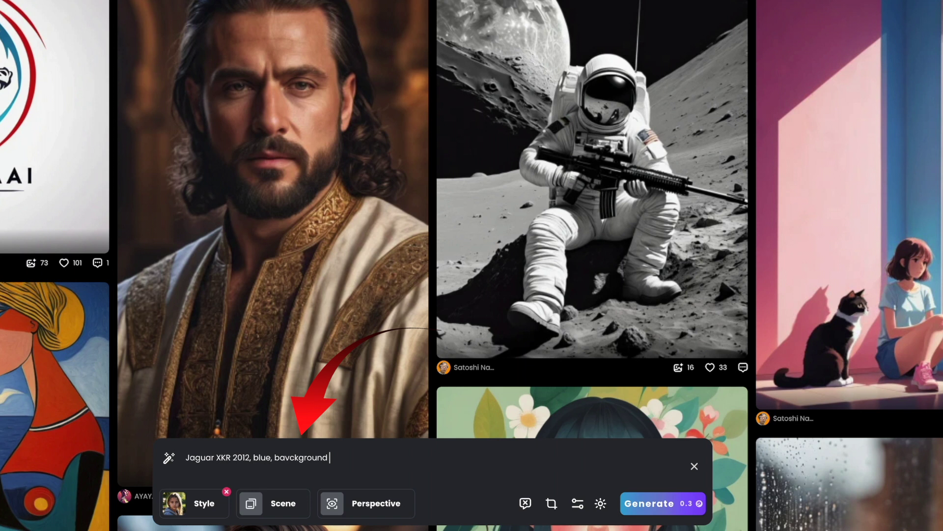
type(" beach scene")
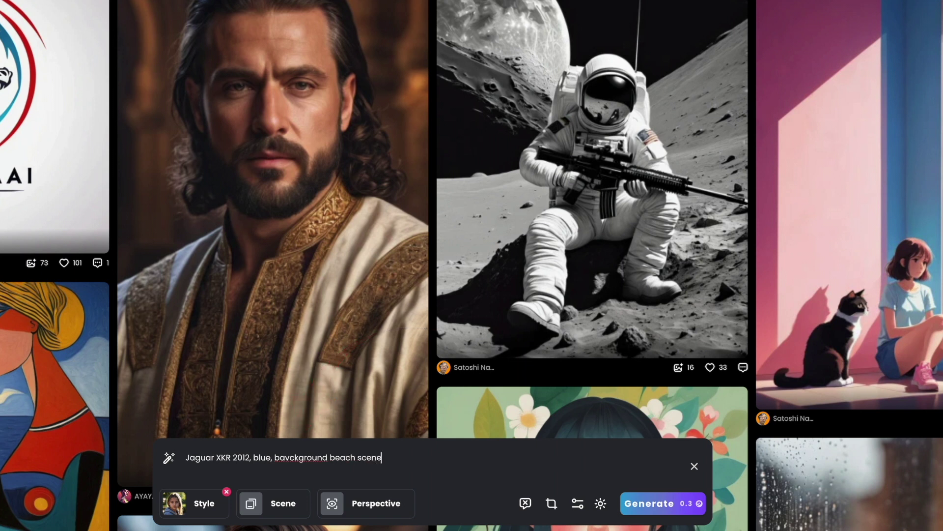
type(" the water")
left_click(204, 503)
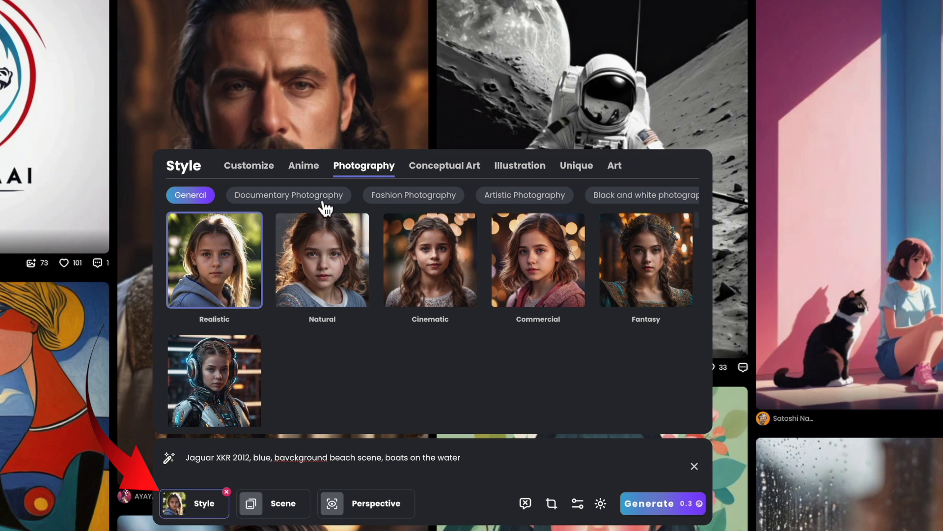
left_click(323, 200)
left_click(538, 199)
left_click(265, 168)
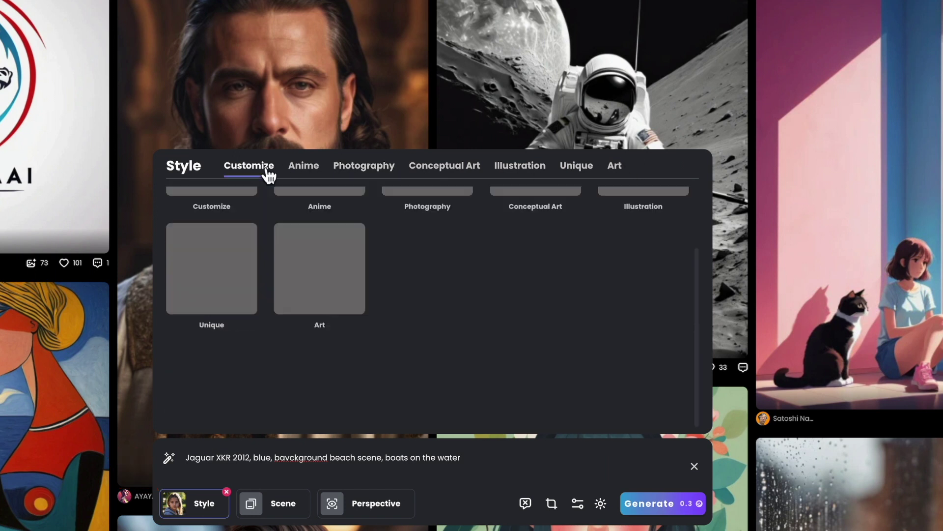
left_click(364, 165)
Set the scene to Landscape Design > Natural Landscapes and the perspective to Portrait Shot.
left_click(279, 504)
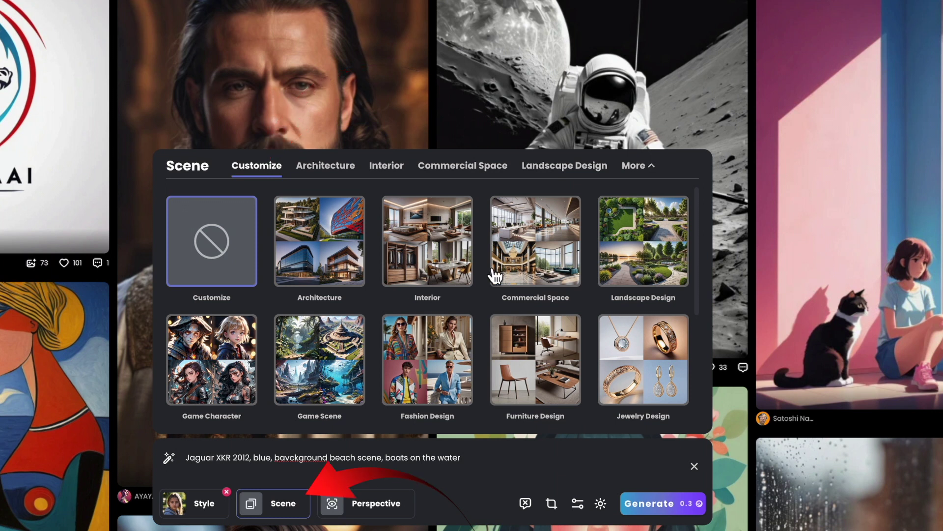
left_click(339, 360)
left_click(564, 166)
scroll(246, 305, "down", 6)
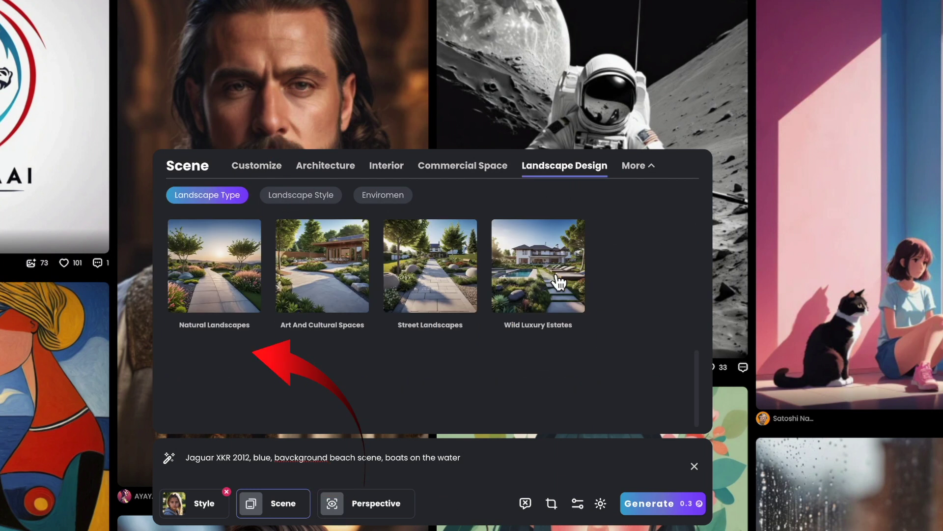
scroll(242, 323, "up", 1)
left_click(245, 335)
left_click(391, 505)
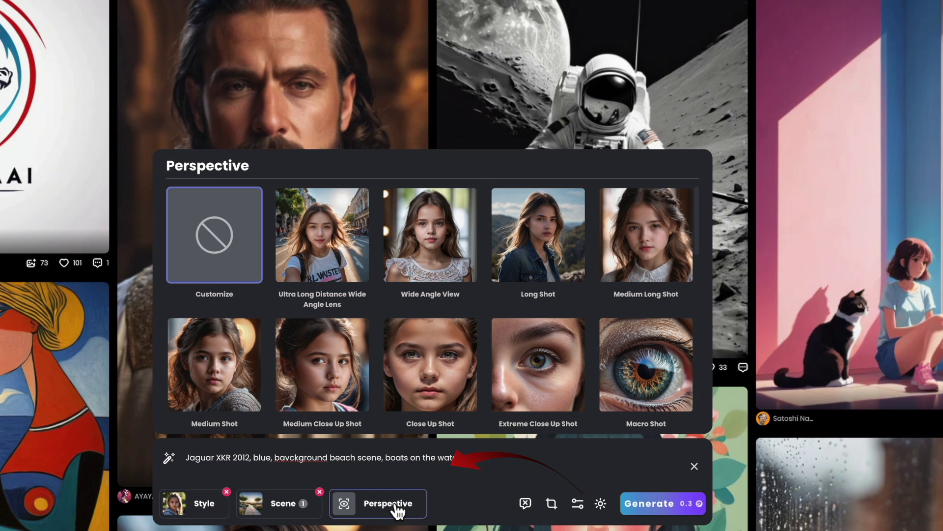
scroll(433, 329, "down", 5)
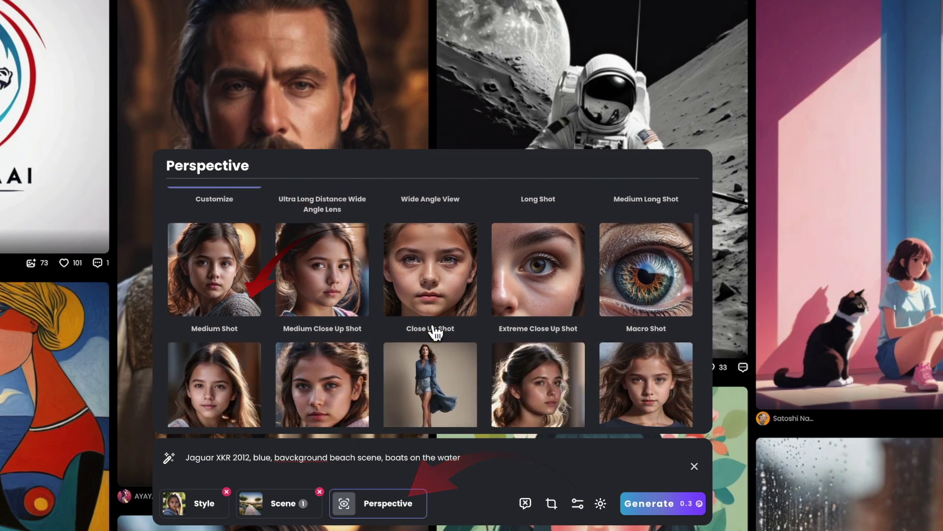
left_click(232, 371)
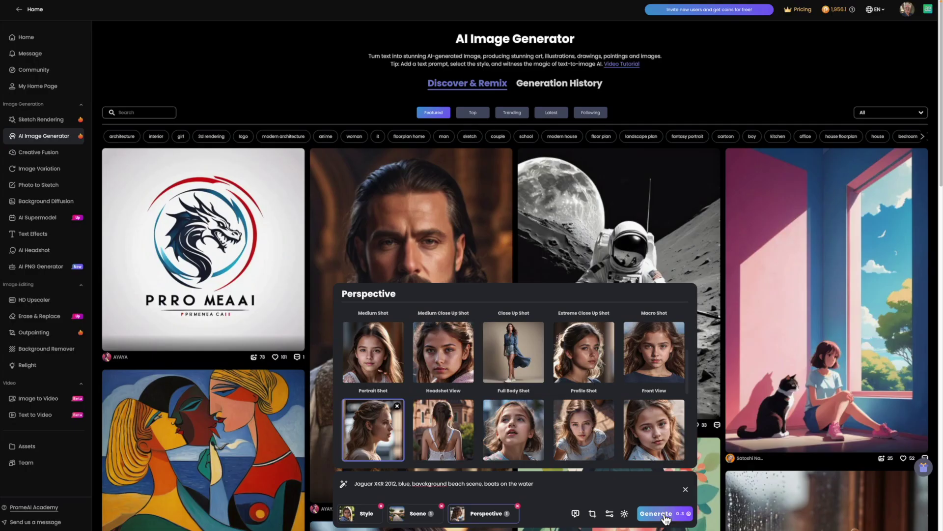
Generate the blue Jaguar beach images, then generate a second batch.
left_click(662, 506)
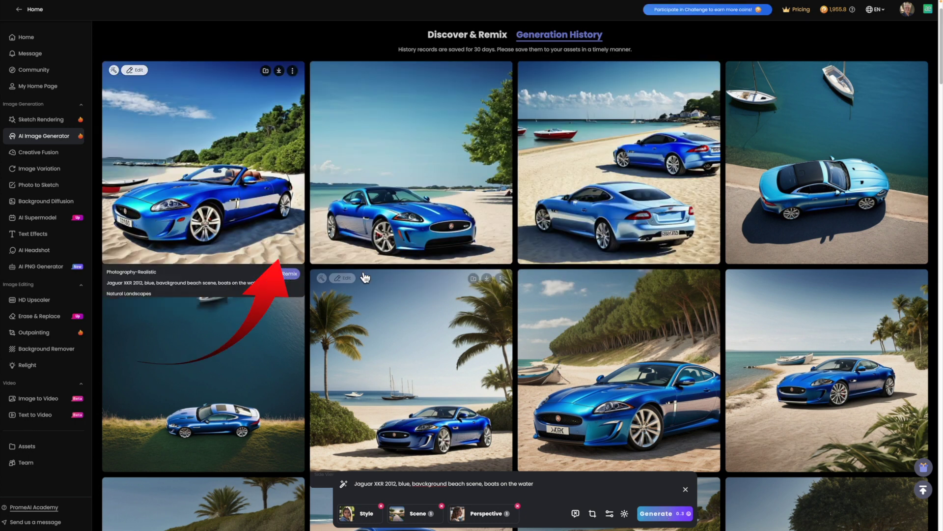
mouse_move(492, 253)
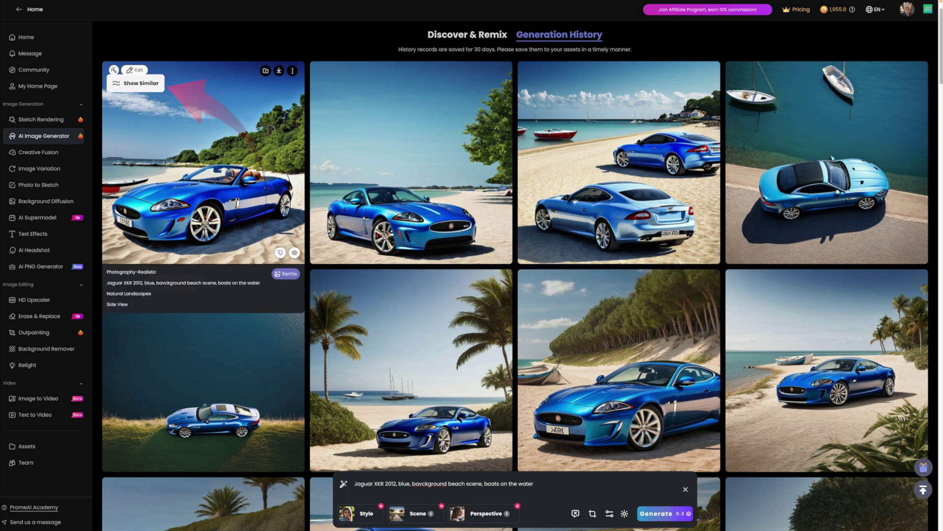
left_click(122, 81)
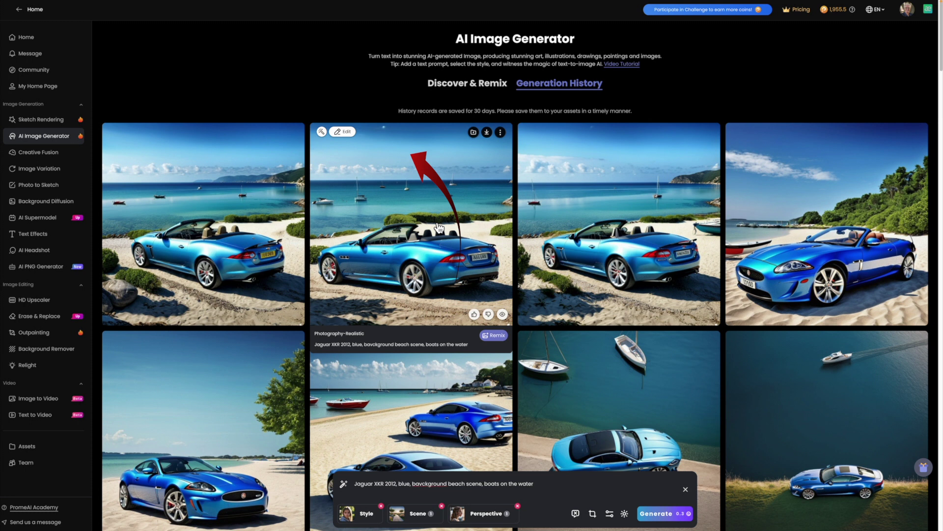
Upscale the blue convertible beach image with the Natural template and Low creative enhancement.
left_click(353, 139)
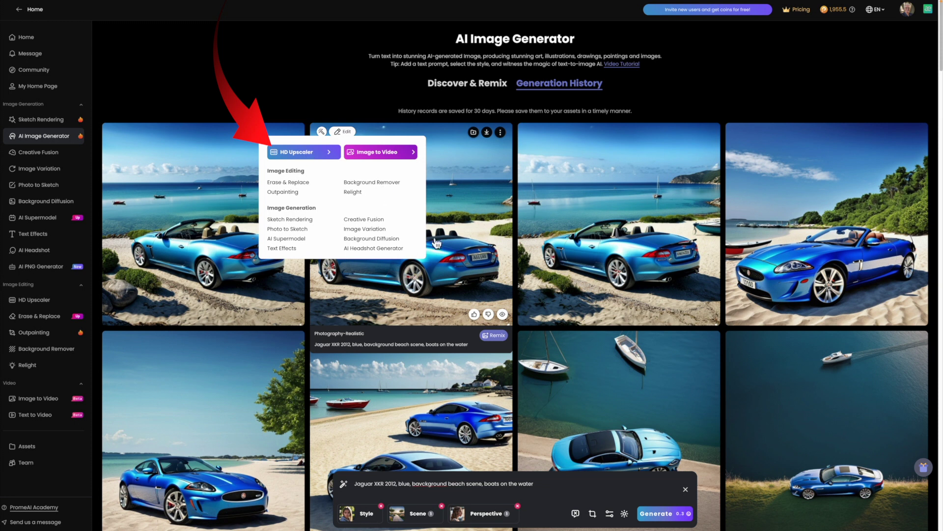
left_click(308, 152)
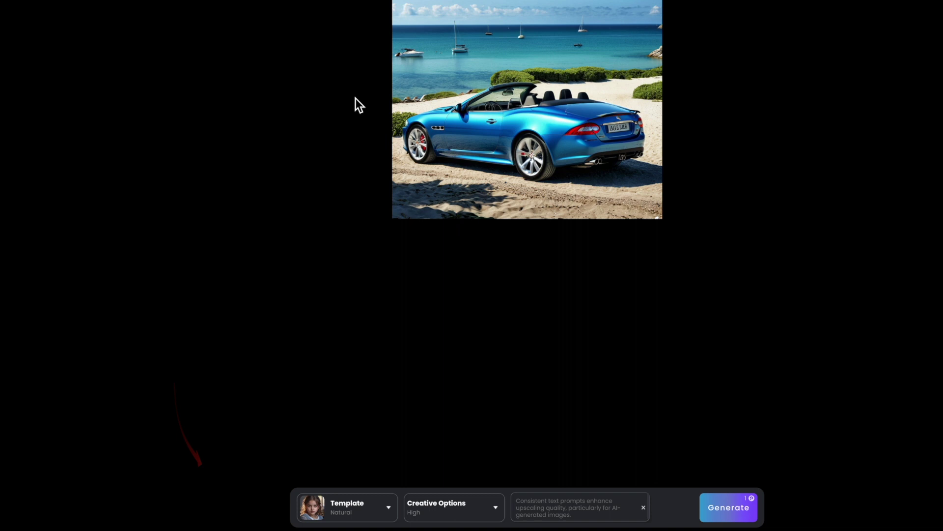
left_click(388, 510)
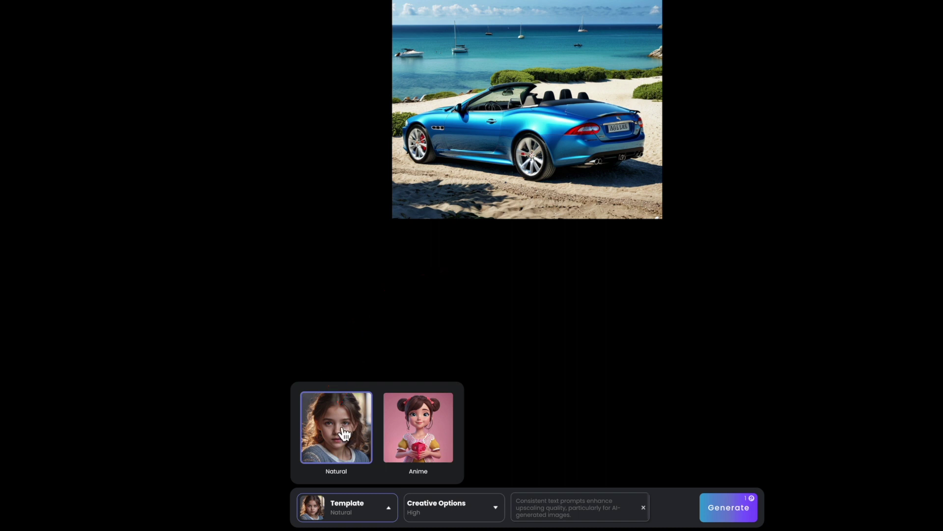
left_click(504, 515)
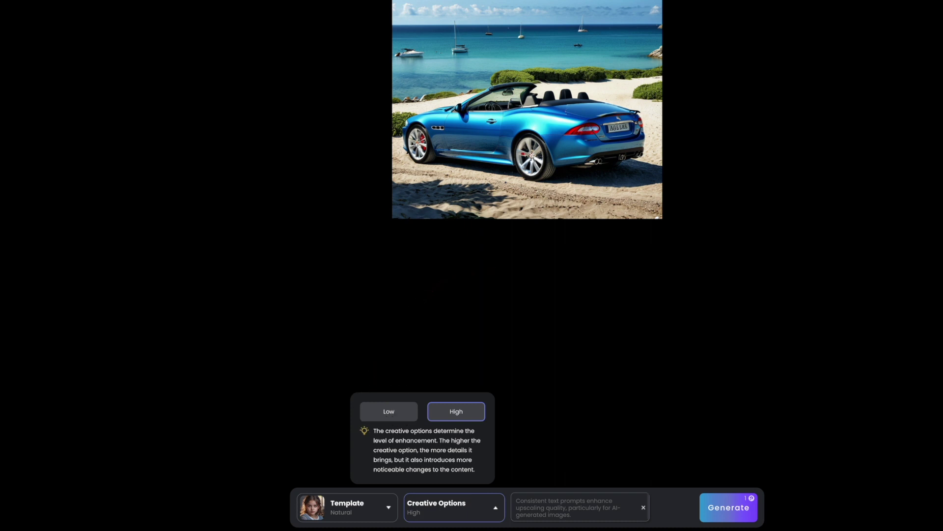
left_click(391, 415)
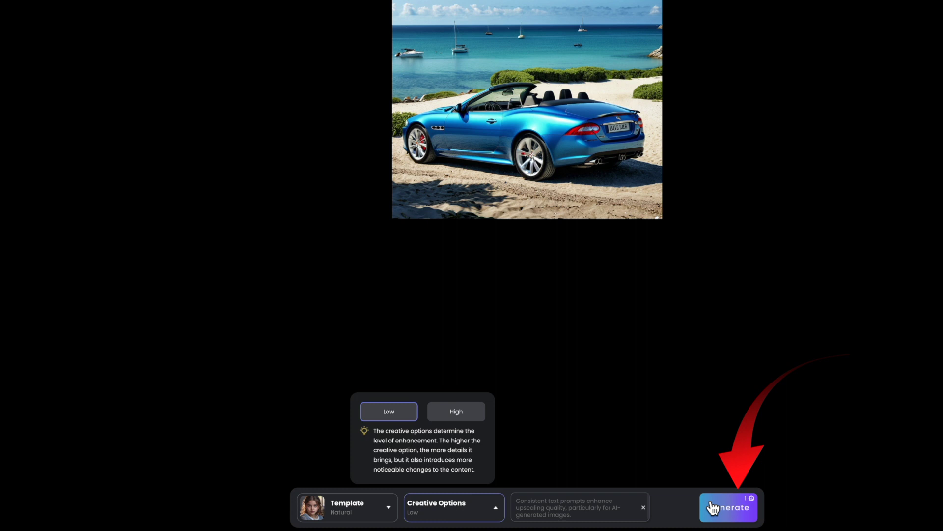
left_click(744, 512)
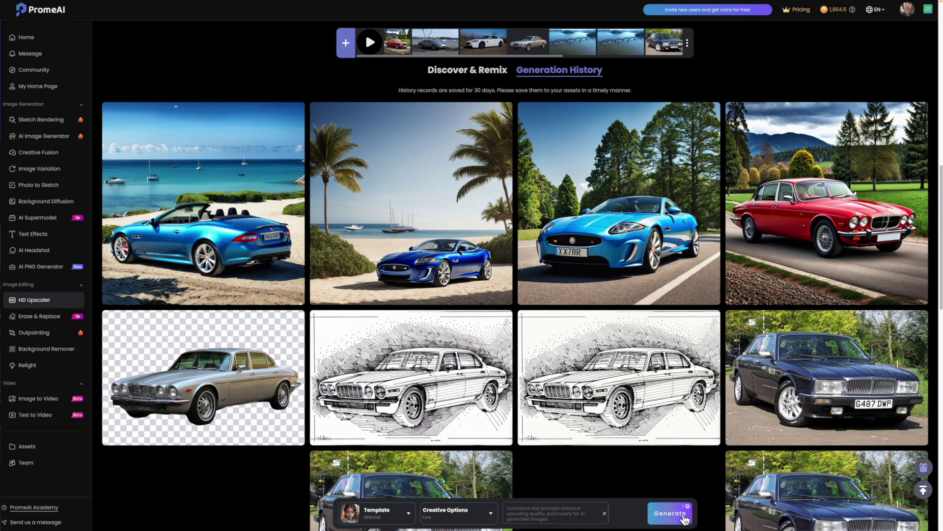
Preview the upscaled convertible against its original, trying Side by side before returning to Slider.
left_click(236, 234)
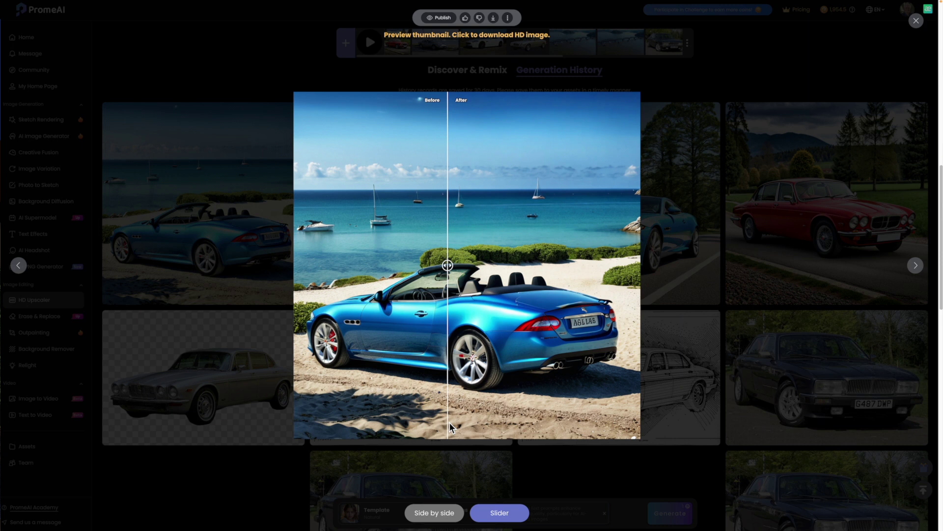
left_click(439, 518)
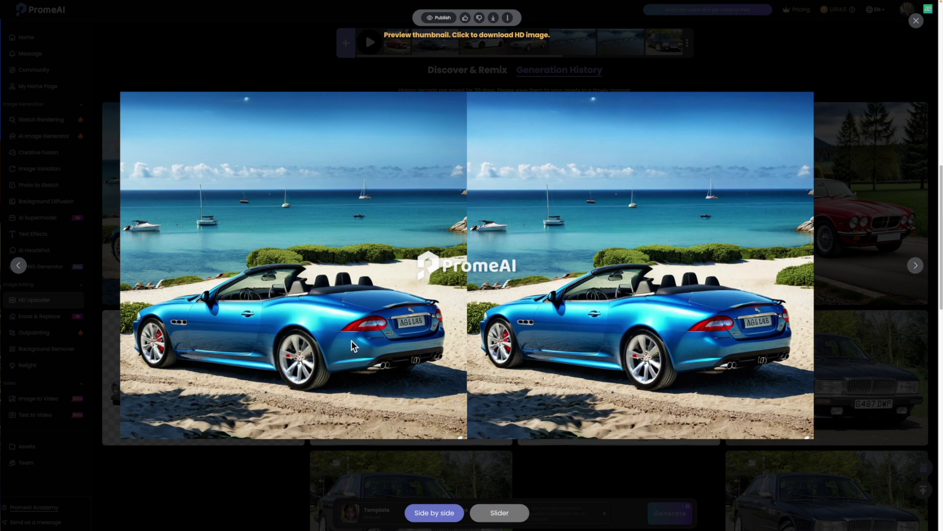
left_click(507, 520)
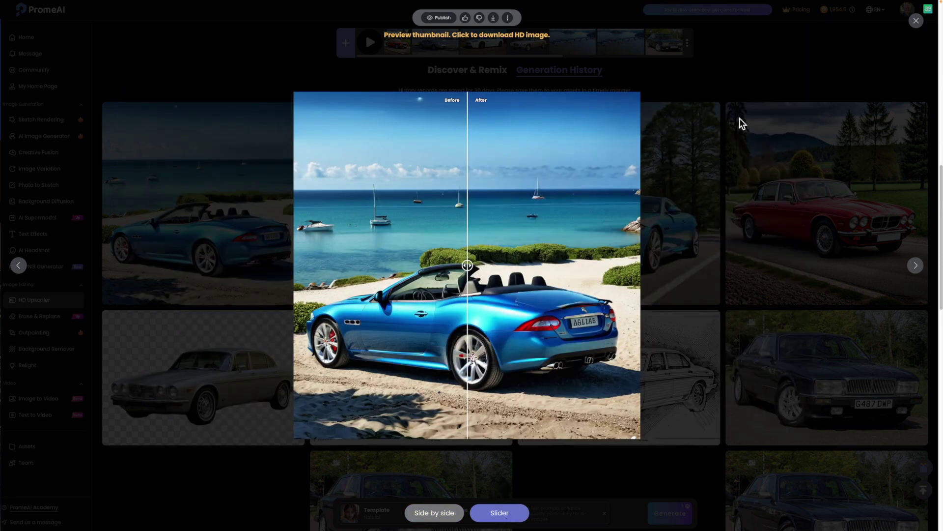
Outpaint the blue convertible beach image to a 16 x 9 frame.
left_click(917, 21)
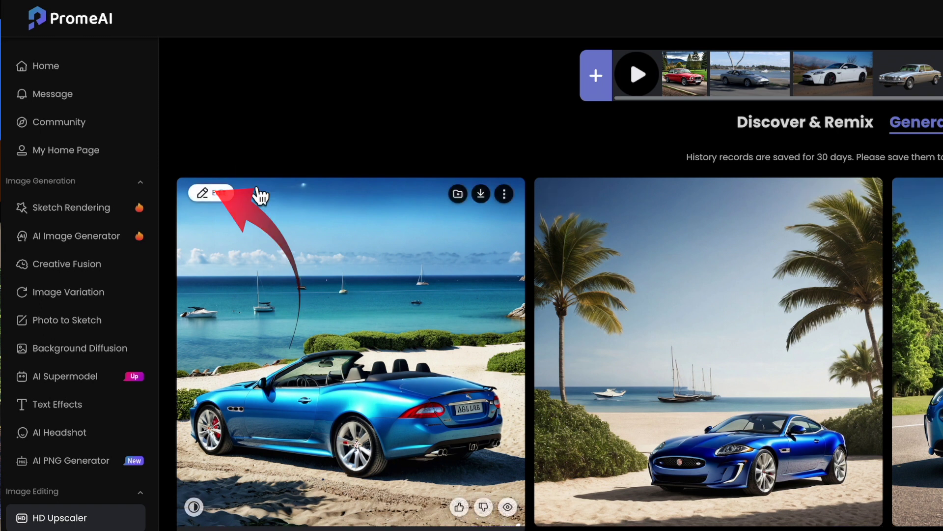
left_click(224, 193)
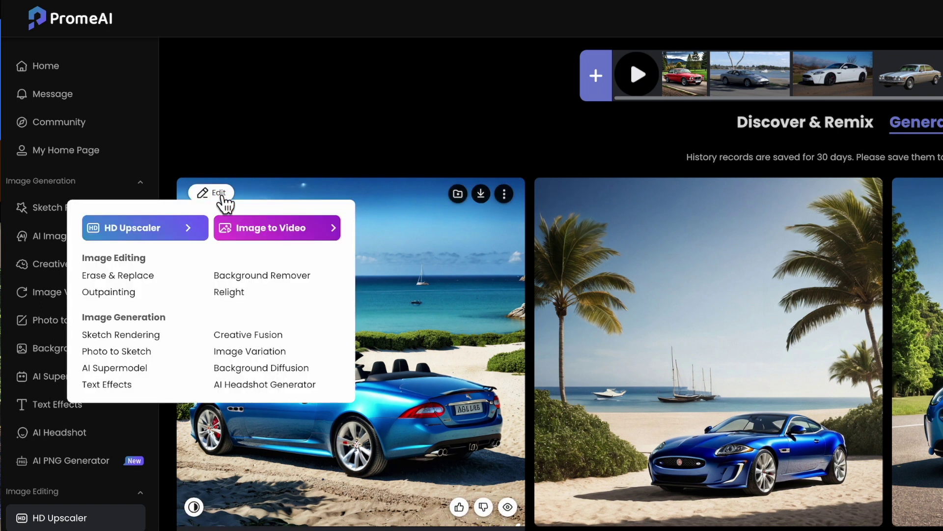
left_click(130, 295)
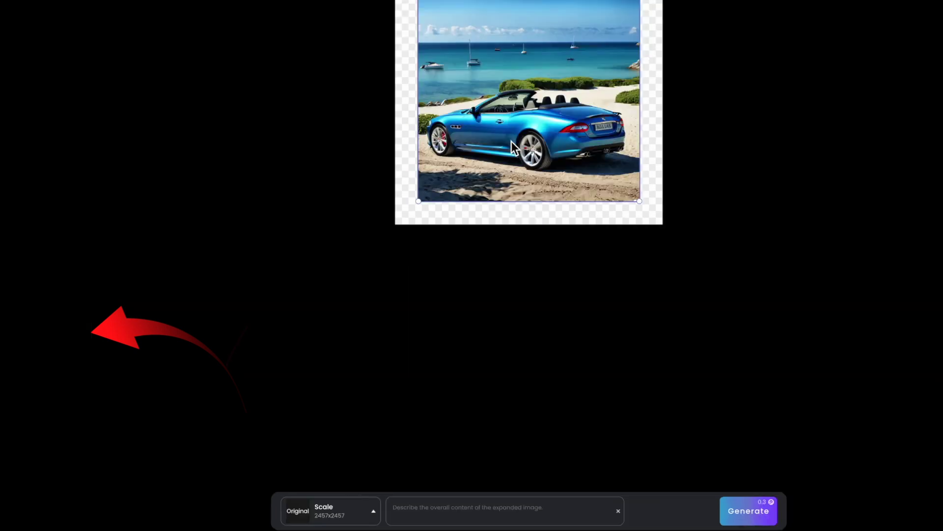
left_click(394, 514)
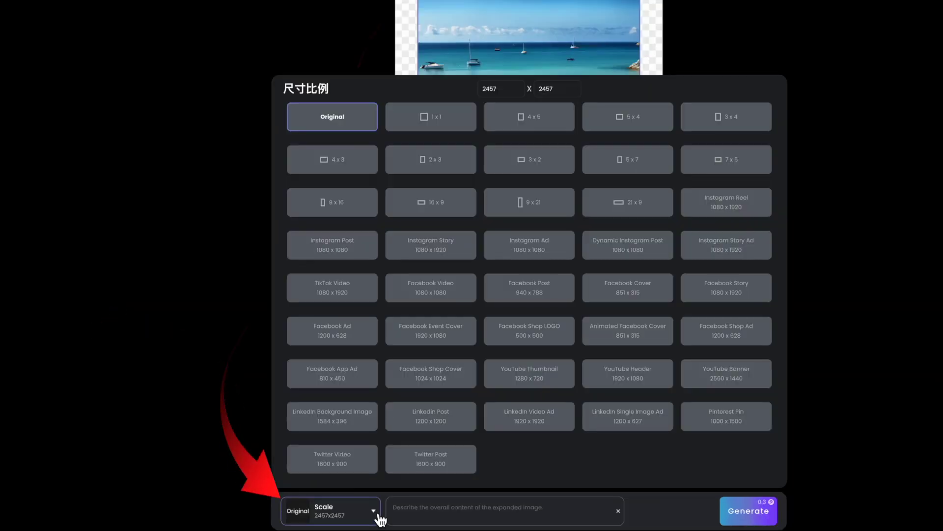
left_click(444, 210)
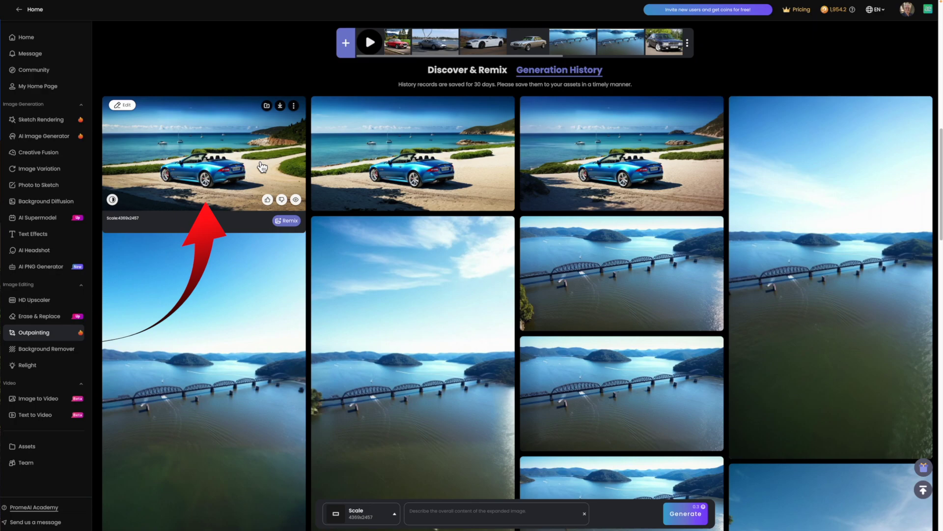
left_click(260, 165)
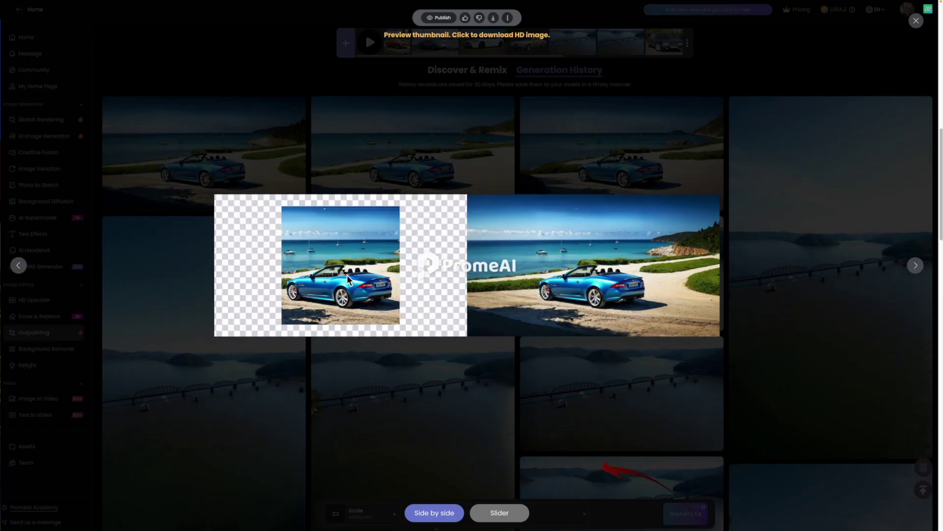
left_click(499, 512)
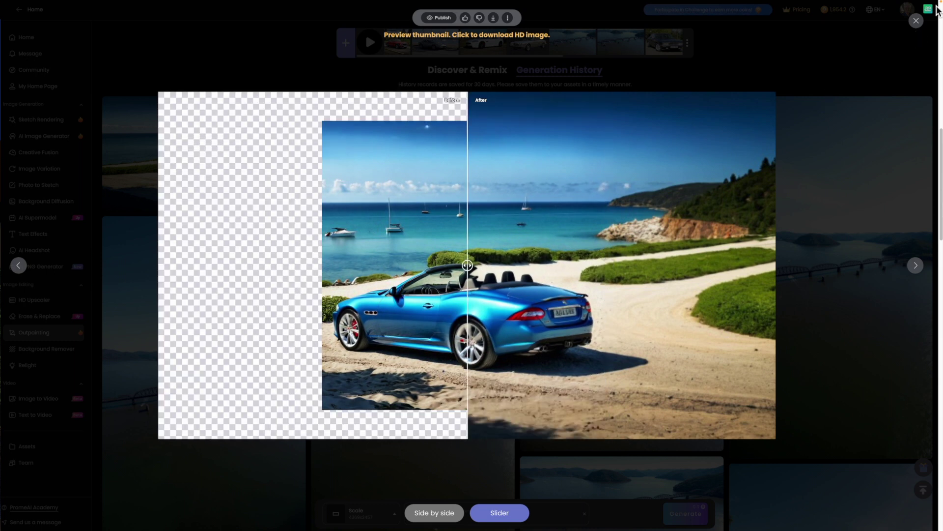
left_click(916, 21)
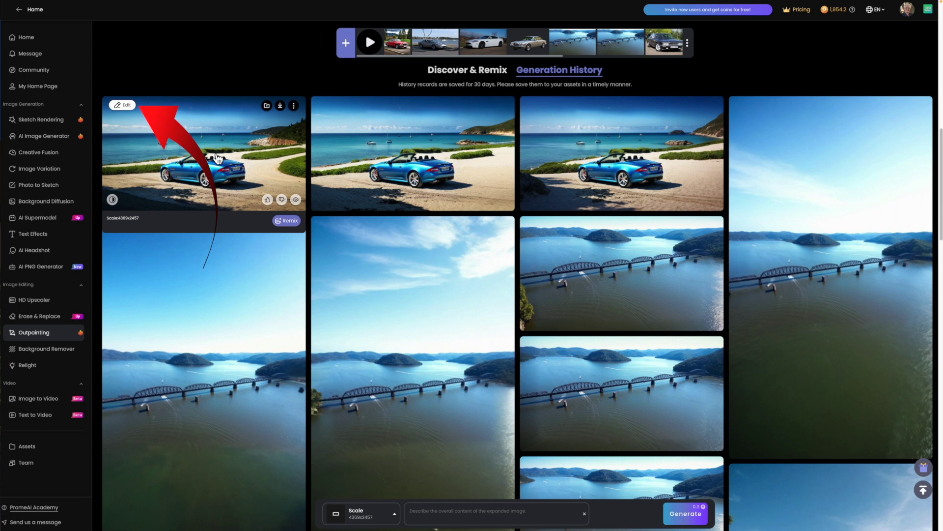
Generate a Motion Low video from the outpainted blue convertible beach image.
left_click(128, 107)
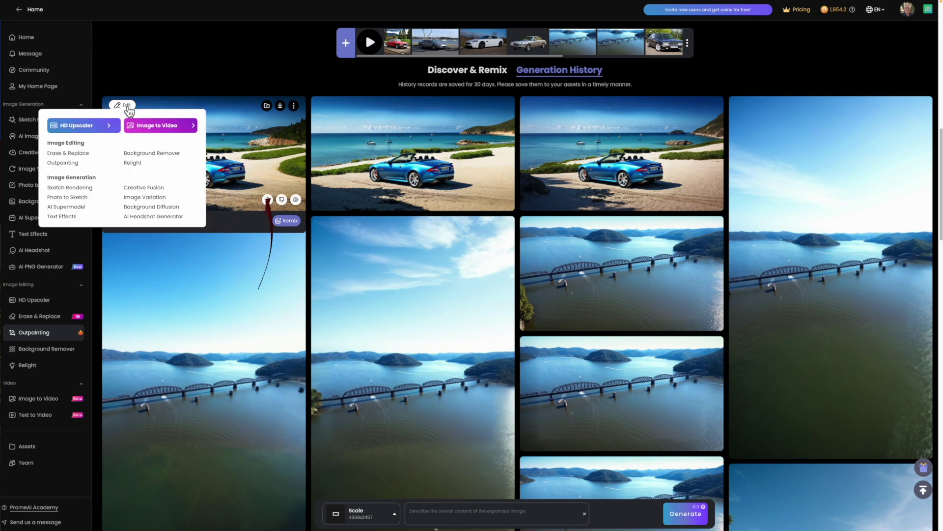
left_click(168, 128)
left_click(358, 524)
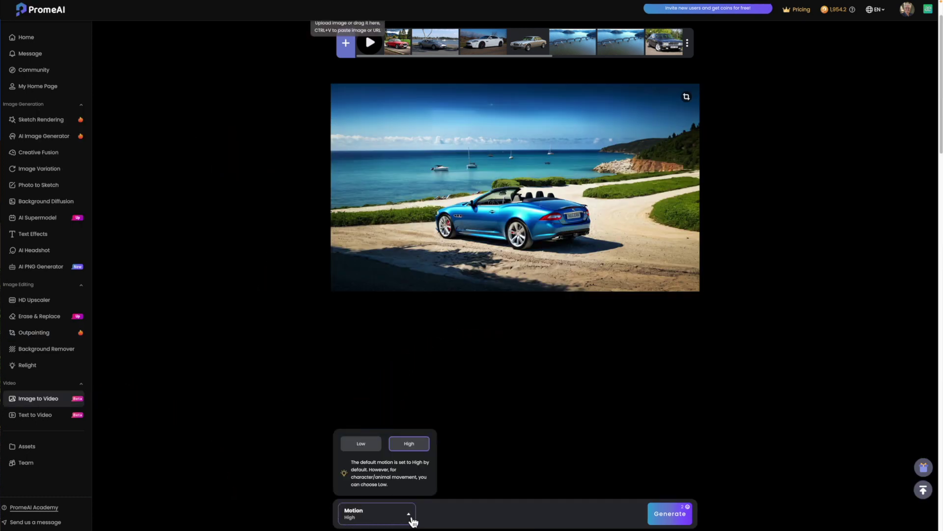
left_click(350, 444)
left_click(668, 516)
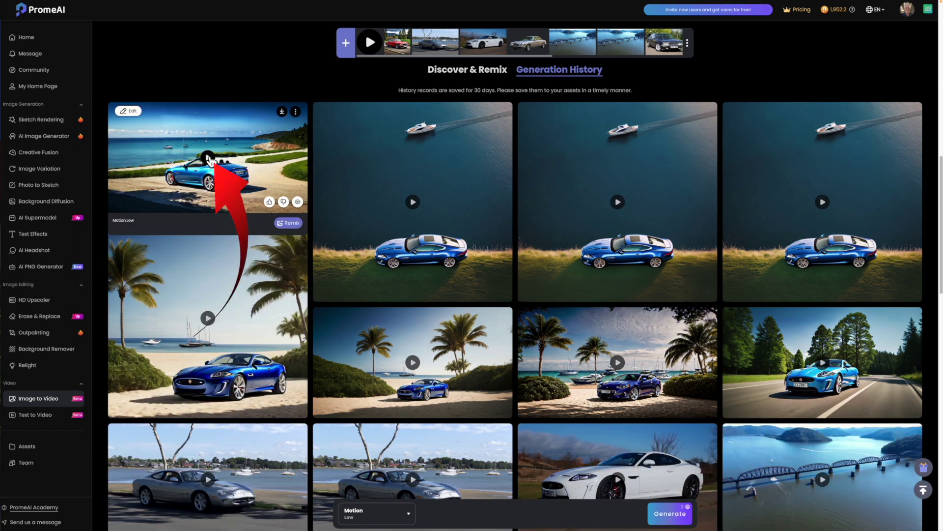
Preview the new blue convertible video, then play the earlier white car video.
left_click(208, 158)
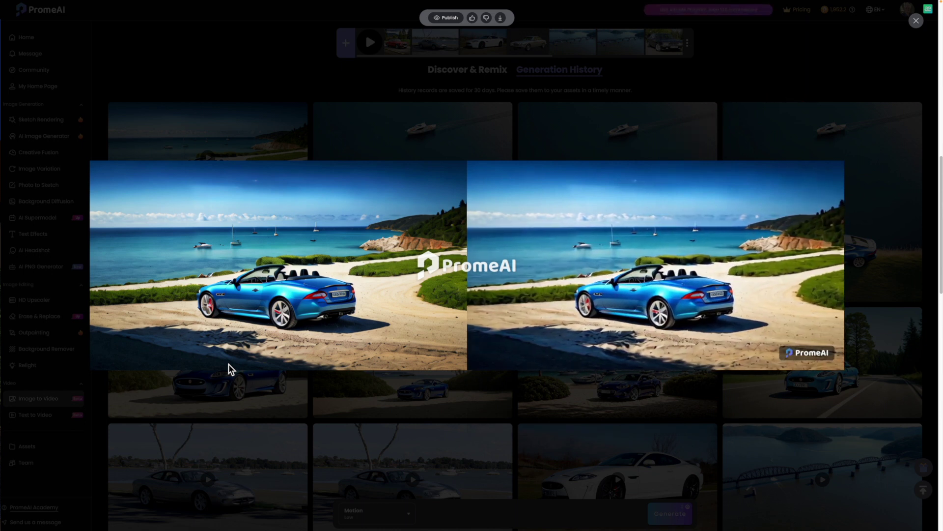
key("Escape")
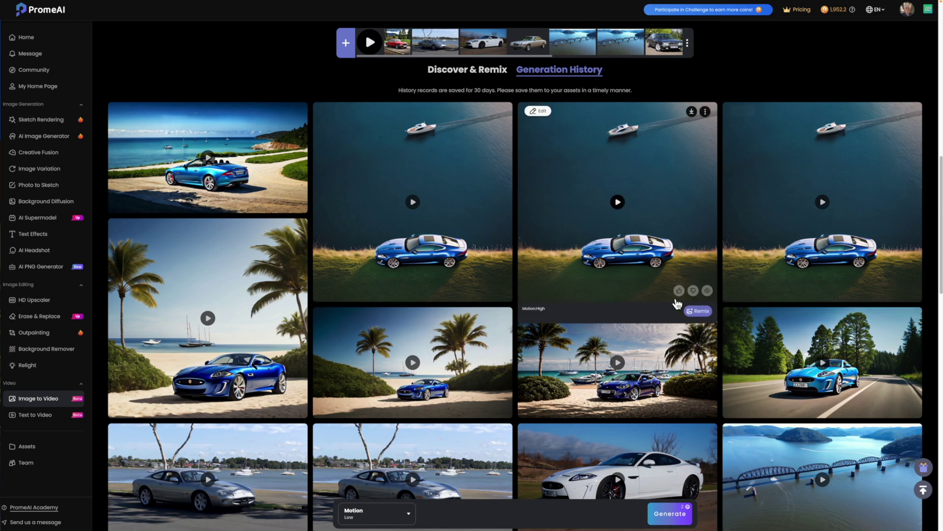
left_click(622, 367)
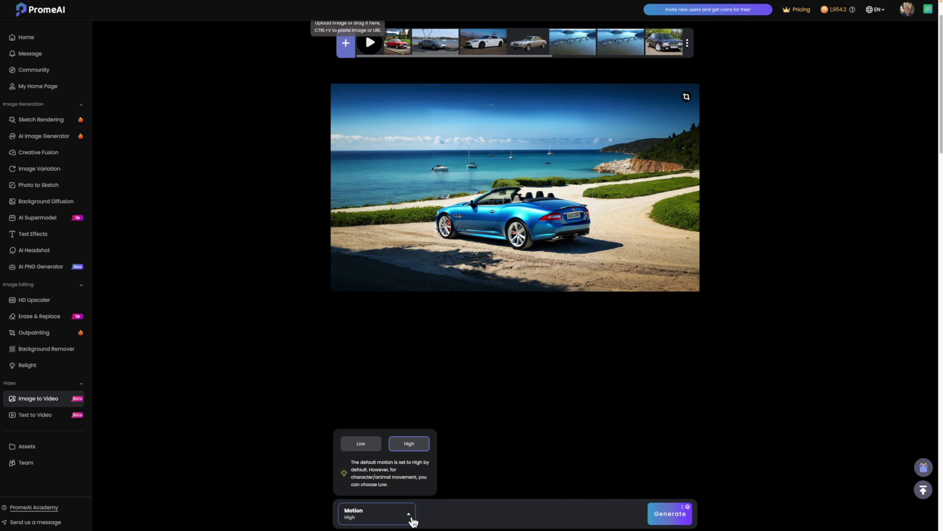
Set the Image to Video motion to Low.
left_click(362, 444)
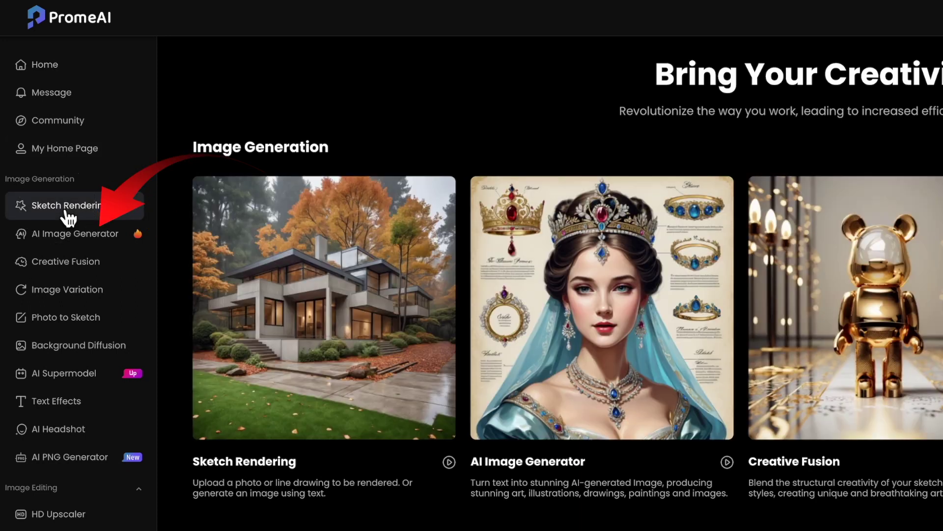
Browse Sketch Rendering, AI Image Generator, Creative Fusion, Image Variation, Photo to Sketch, then HD Upscaler.
left_click(66, 211)
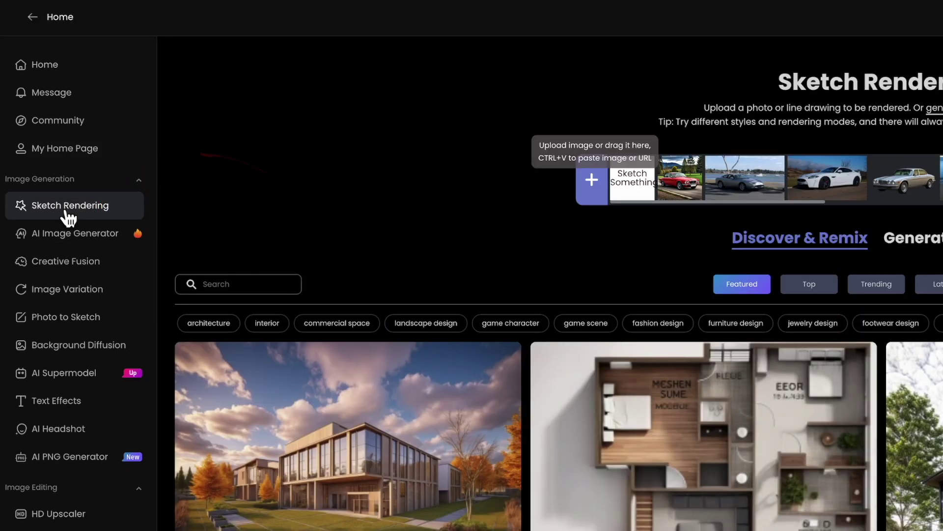
left_click(67, 243)
left_click(66, 260)
left_click(64, 290)
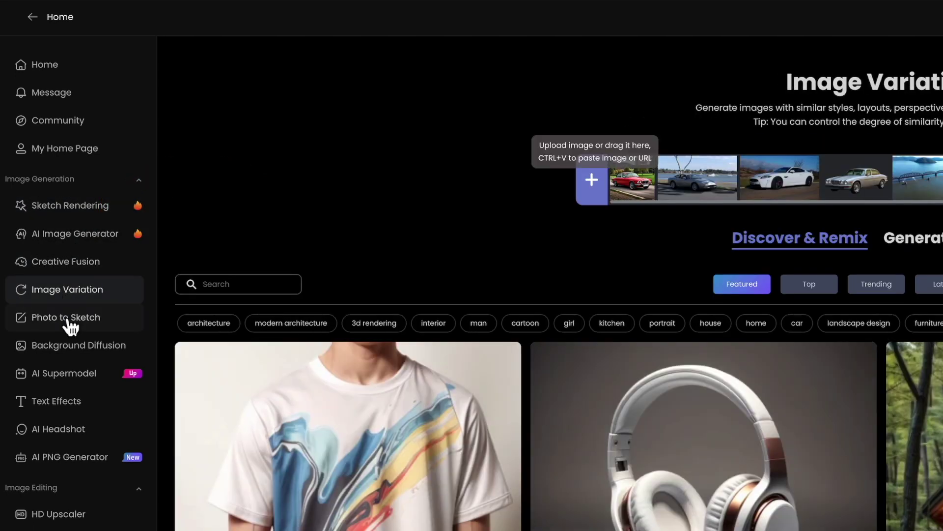
left_click(68, 319)
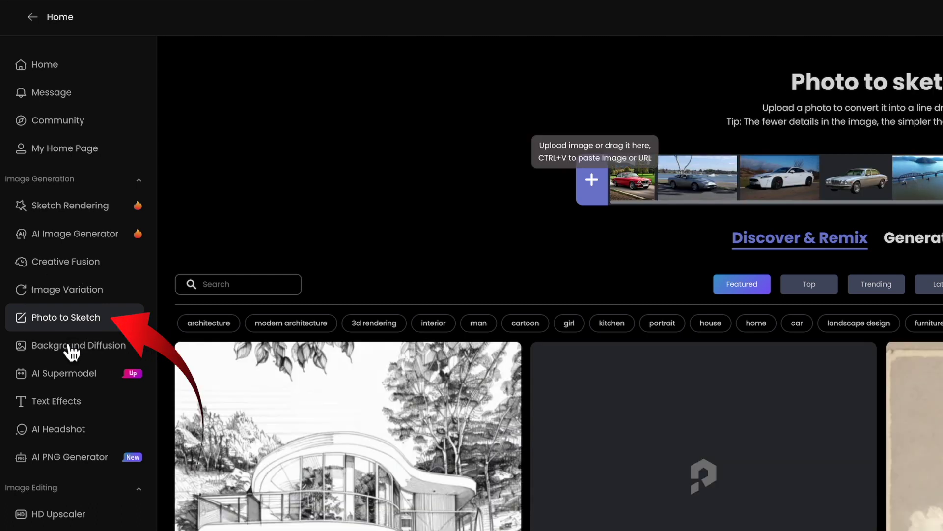
left_click(59, 514)
scroll(74, 497, "down", 2)
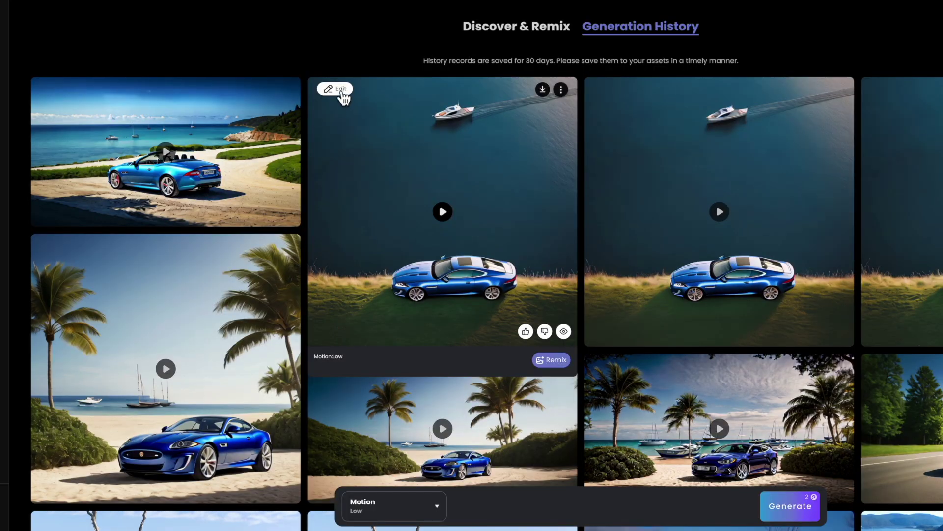
Bring up the Edit options on a generated image in Generation History.
left_click(342, 92)
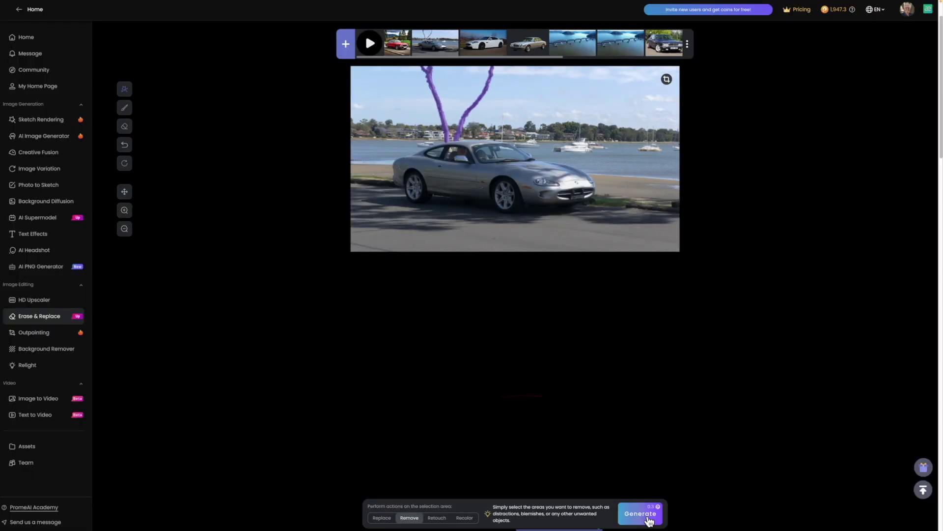
Generate the silver Jaguar photo with the masked background tree removed.
left_click(648, 520)
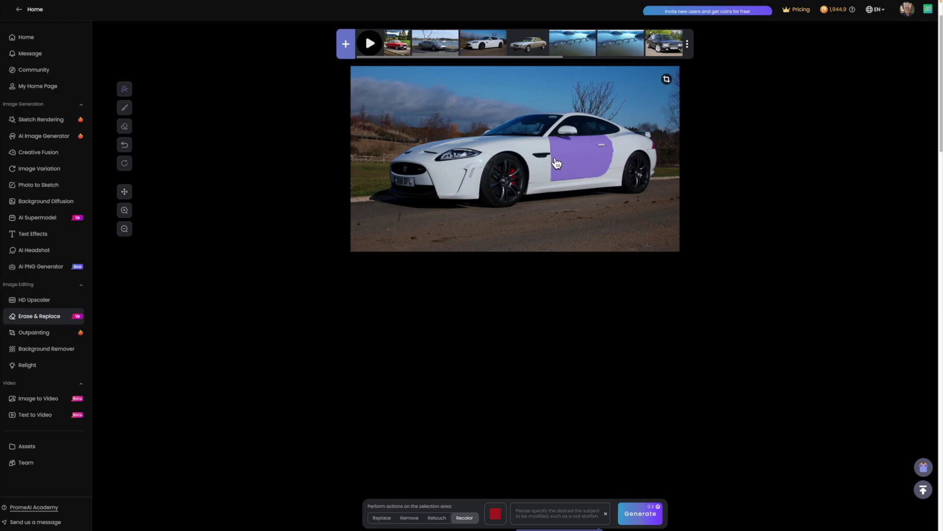
Mask the entire white Jaguar body for Recolor and bring up the colour swatches.
left_click(555, 163)
left_click(558, 165)
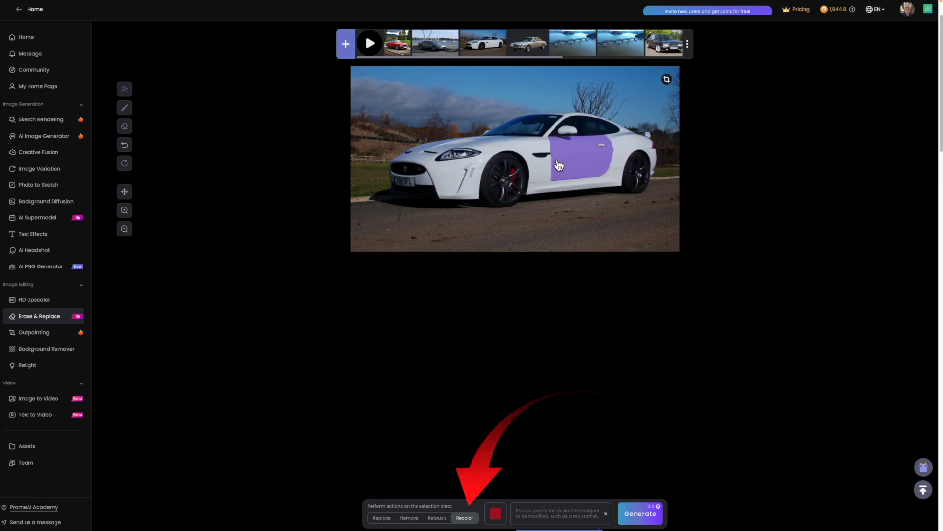
left_click(558, 165)
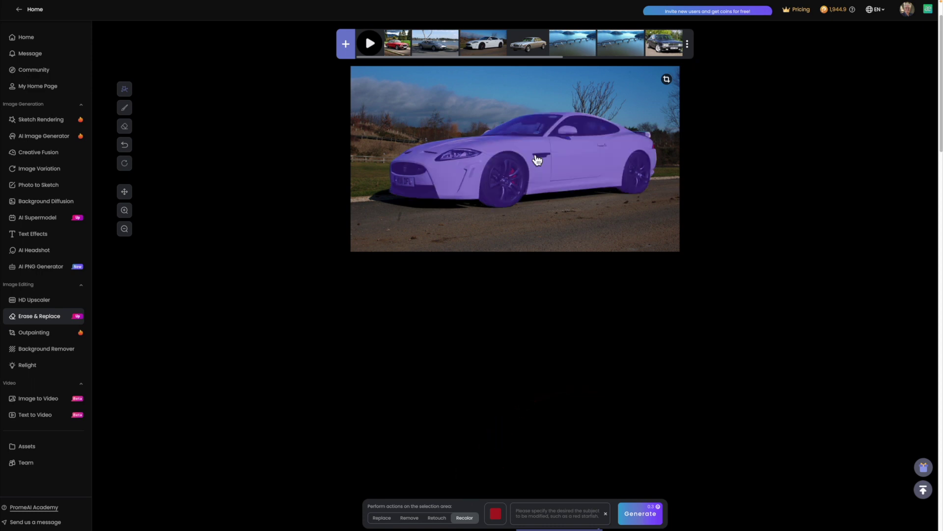
left_click(583, 165)
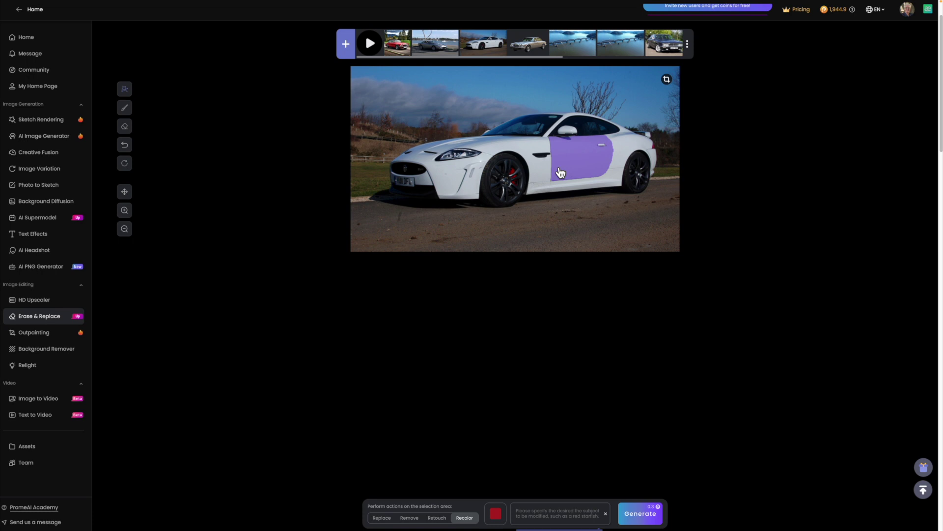
left_click(528, 148)
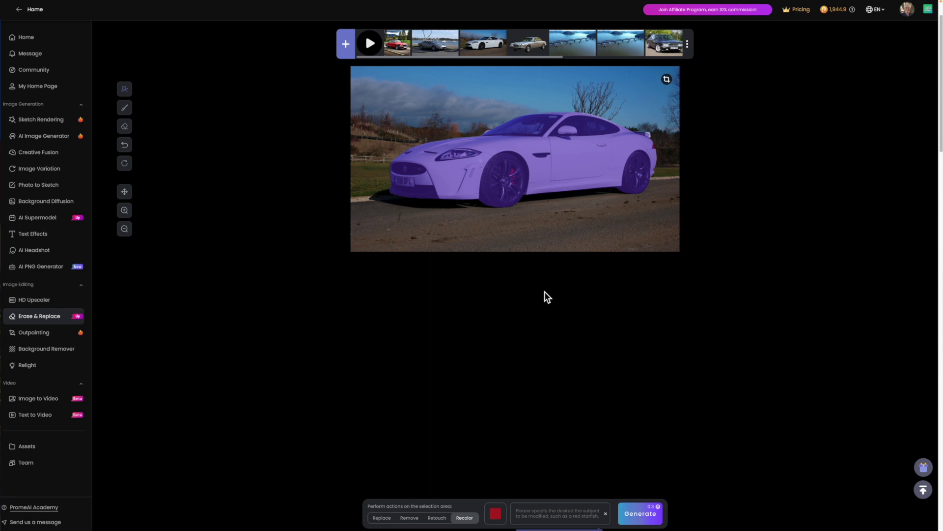
left_click(496, 514)
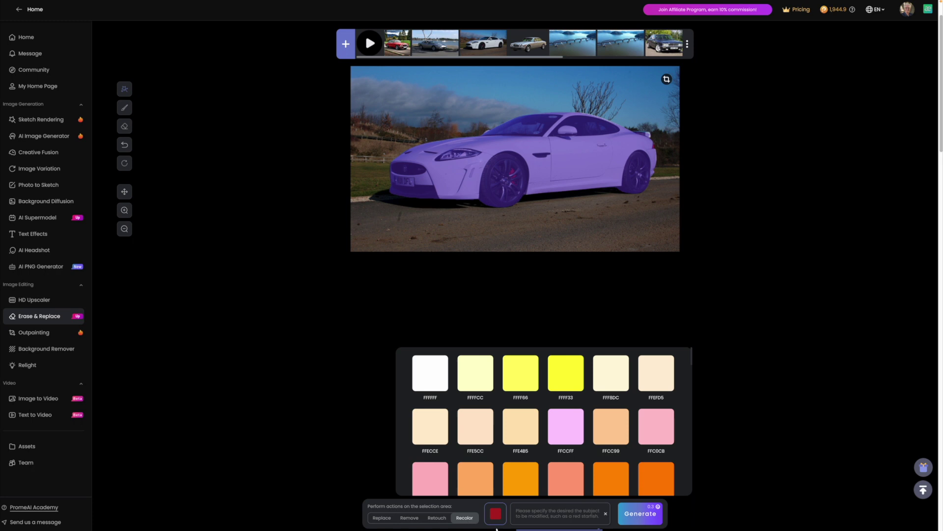
mouse_move(511, 518)
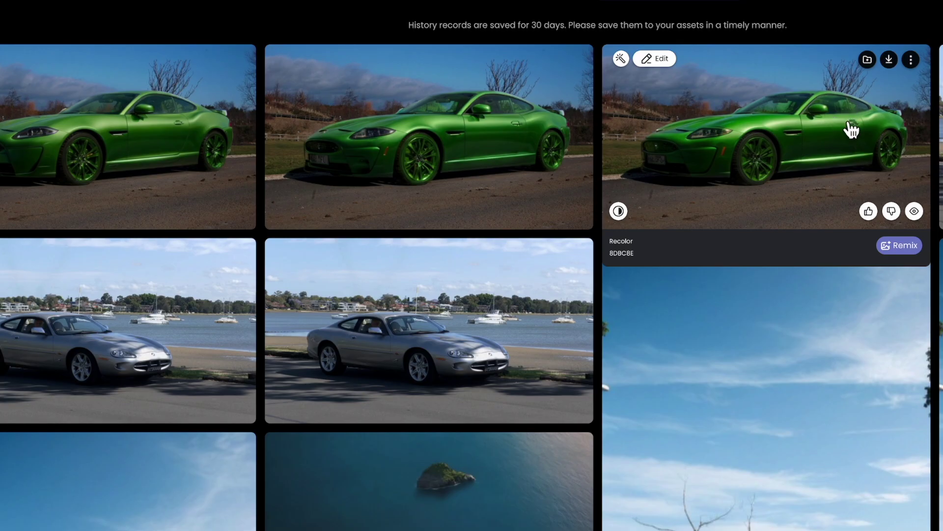
Reload a green Jaguar result in Erase & Replace and compare it with the original using Slider view.
left_click(661, 60)
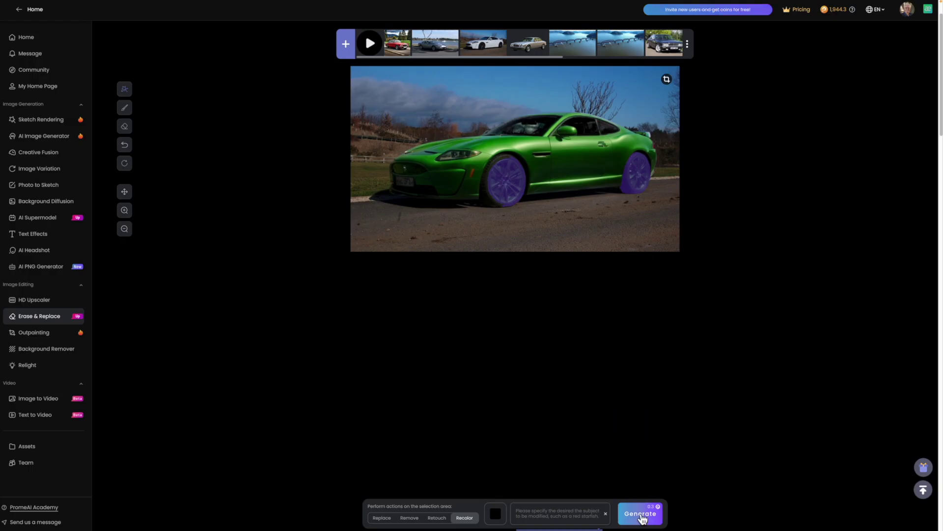
left_click(639, 514)
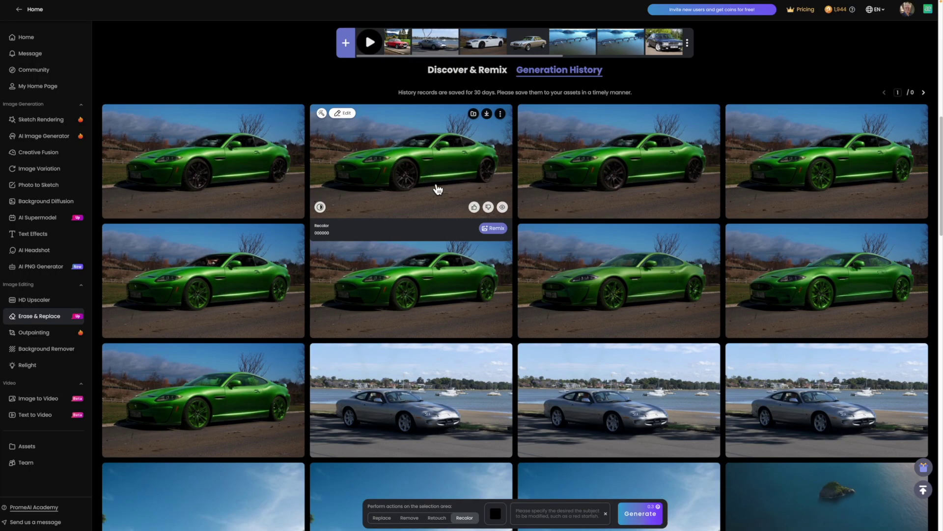
left_click(444, 173)
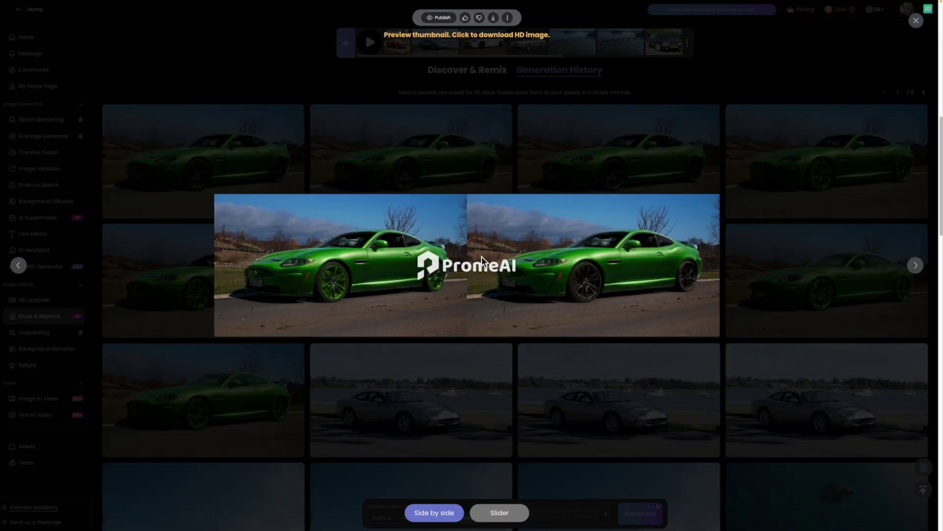
left_click(504, 518)
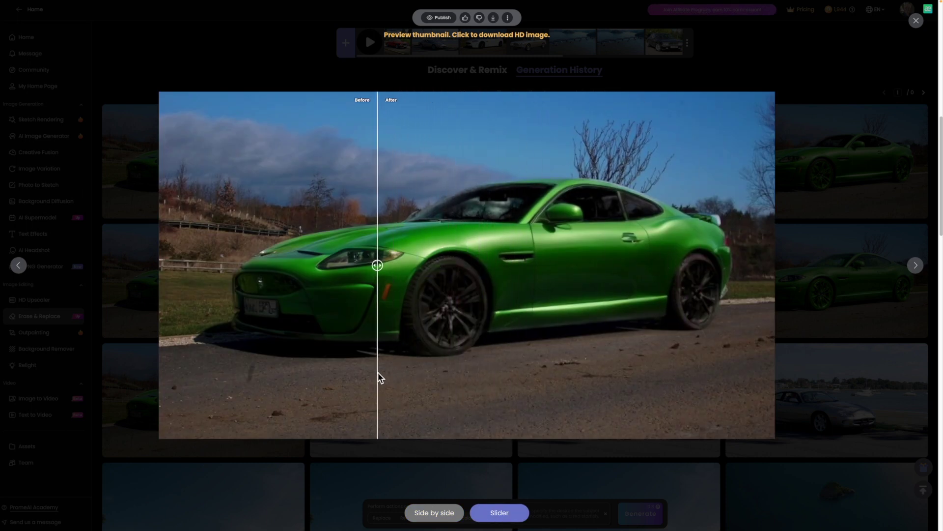
left_click(49, 421)
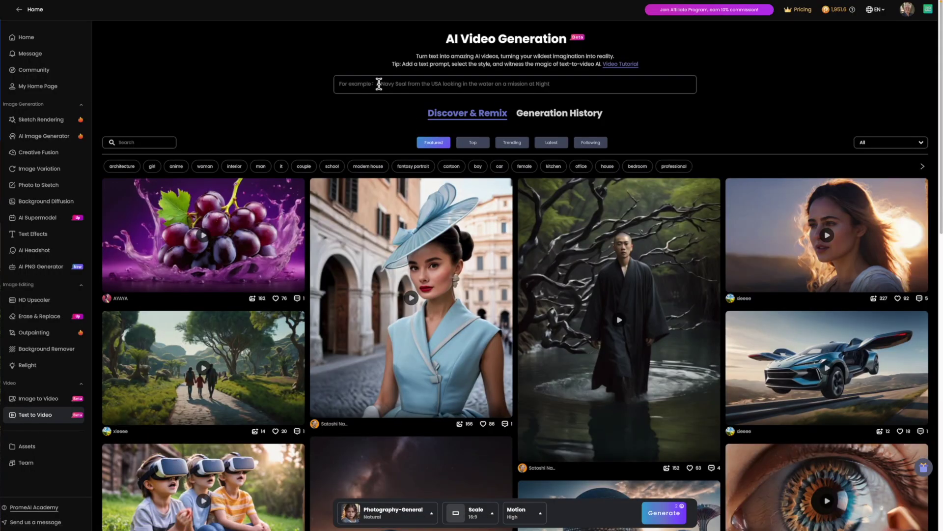
Generate 'A Jaguar car at a car display day' with Natural style, 16:9 and High motion.
left_click(378, 85)
type("A Jaguar car at a car display day")
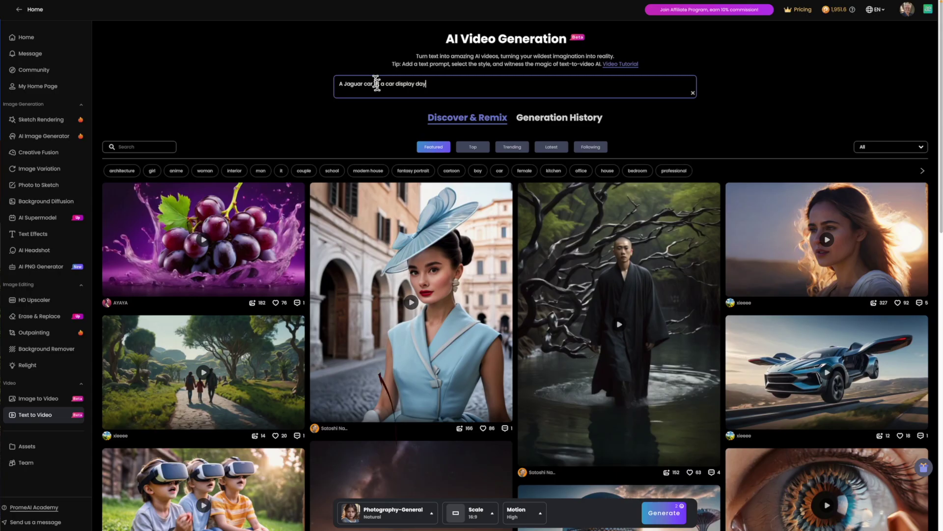
left_click(393, 511)
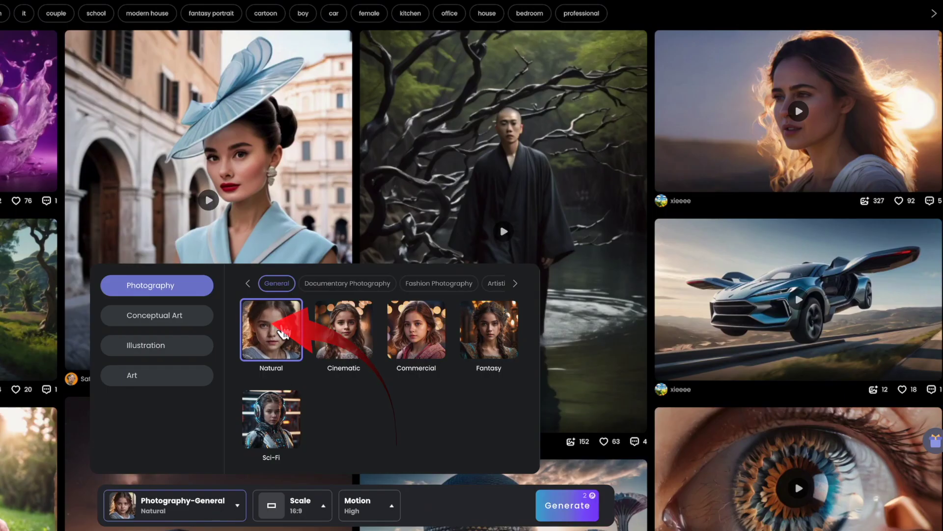
left_click(322, 511)
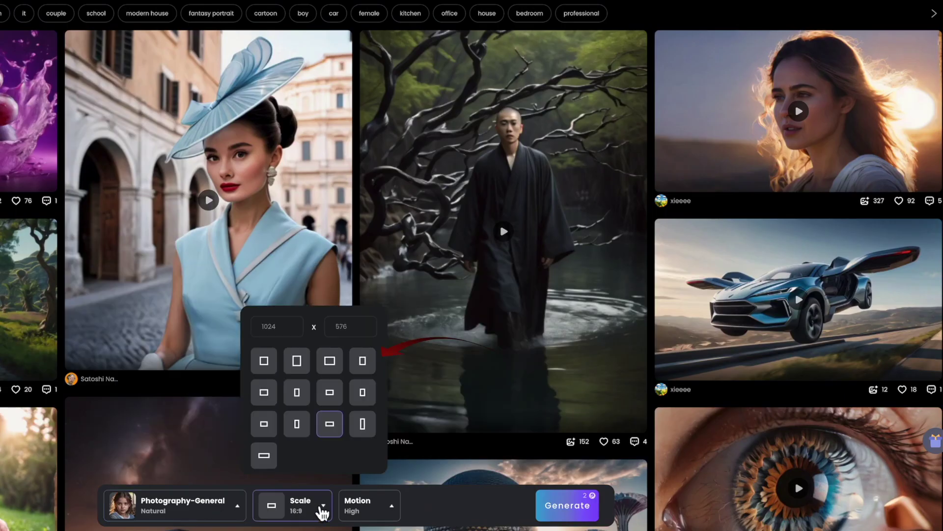
left_click(387, 510)
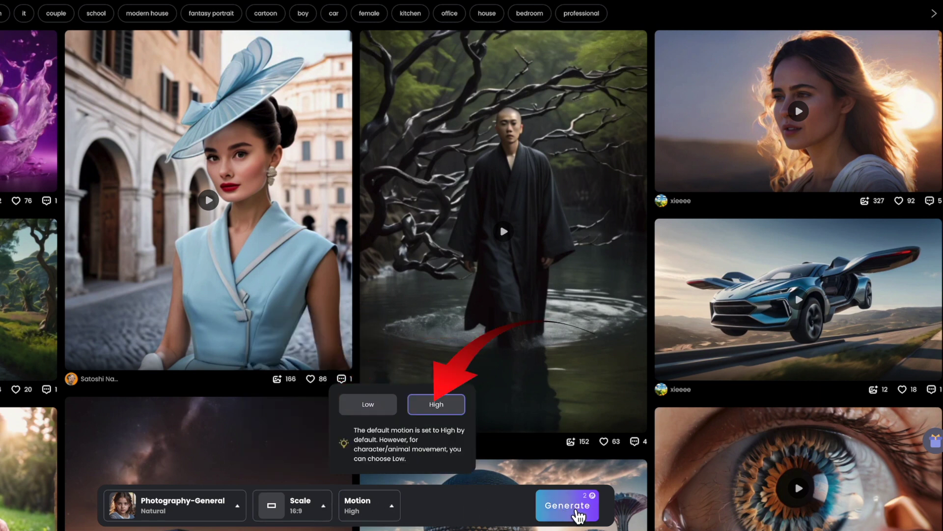
left_click(577, 509)
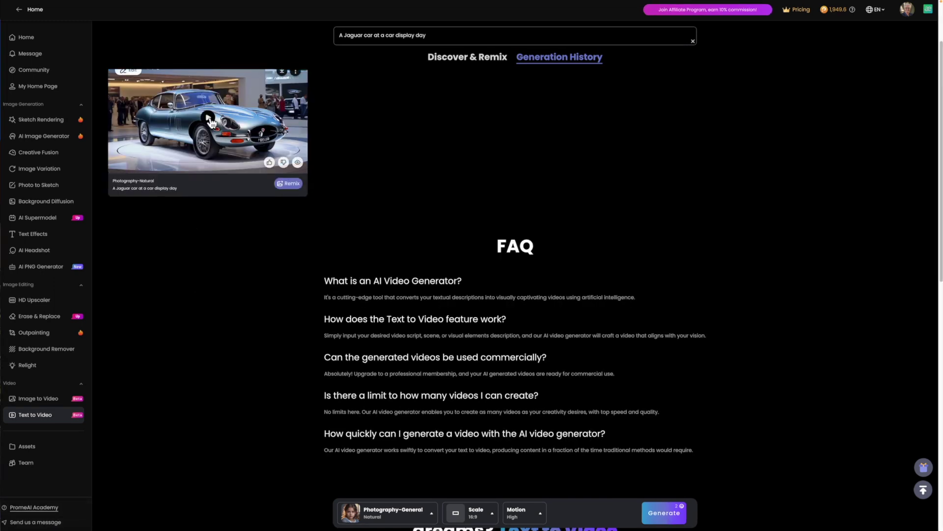
Play the generated silver Jaguar car-show clip from Generation History.
left_click(210, 121)
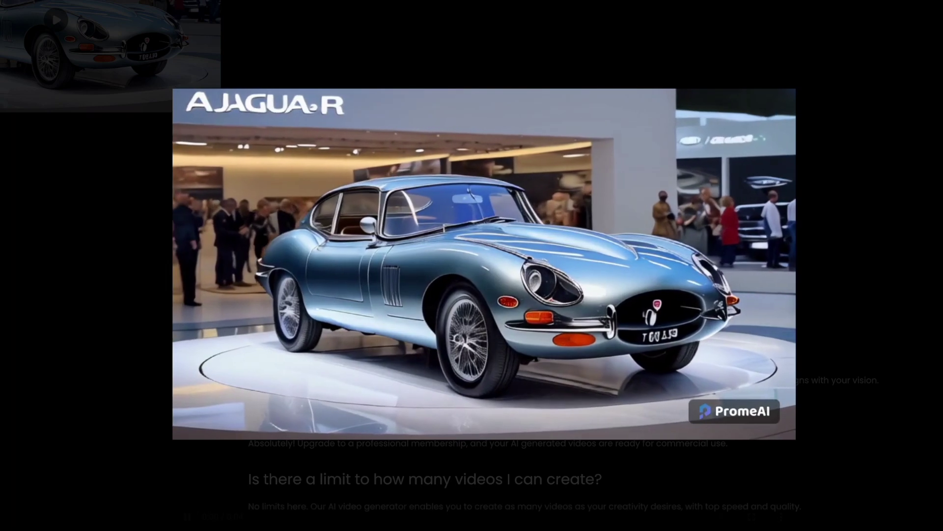